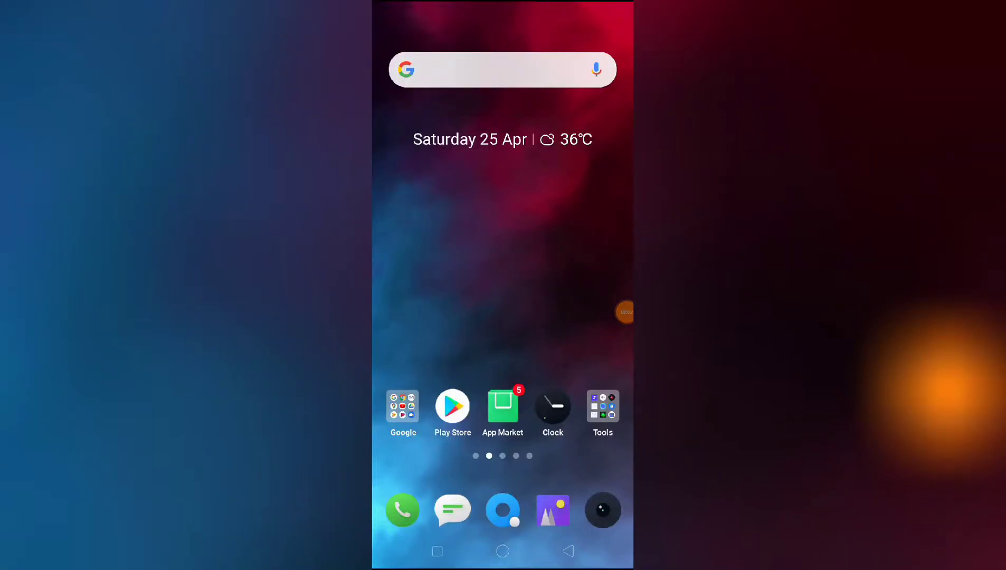
# Launch the Play Store from the Android home screen to search for apps.
pyautogui.click(450, 407)
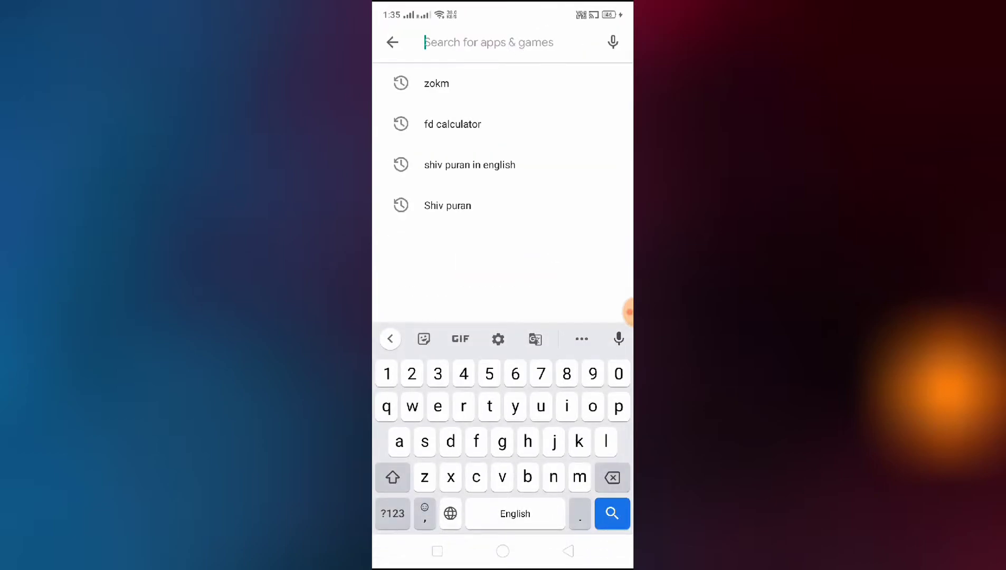
pyautogui.write('sony lov')
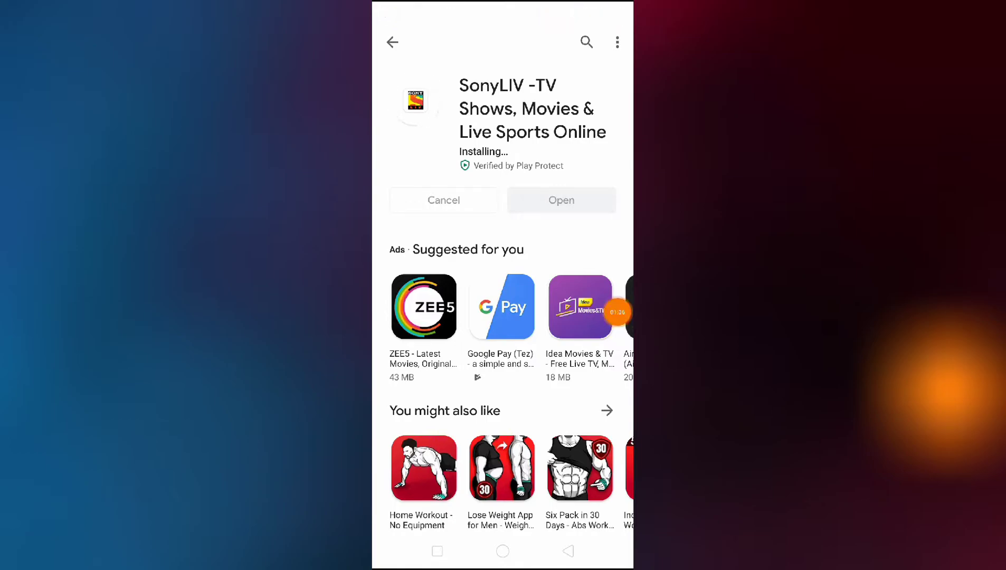
# Install SonyLIV – TV Shows, Movies & Live Sports Online from its Play Store listing.
pyautogui.click(617, 312)
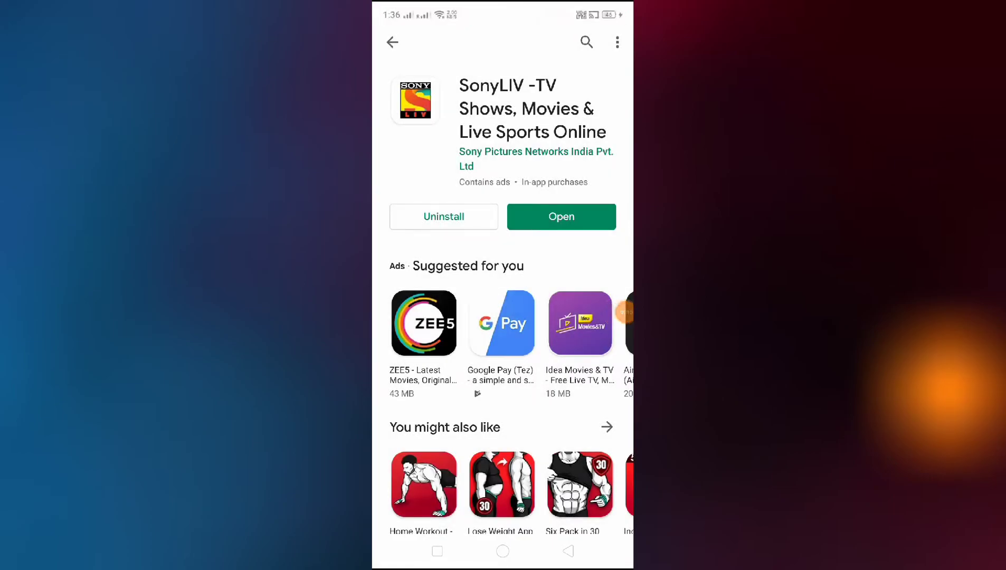
# Launch the newly installed SonyLIV app from its Play Store listing.
pyautogui.click(572, 222)
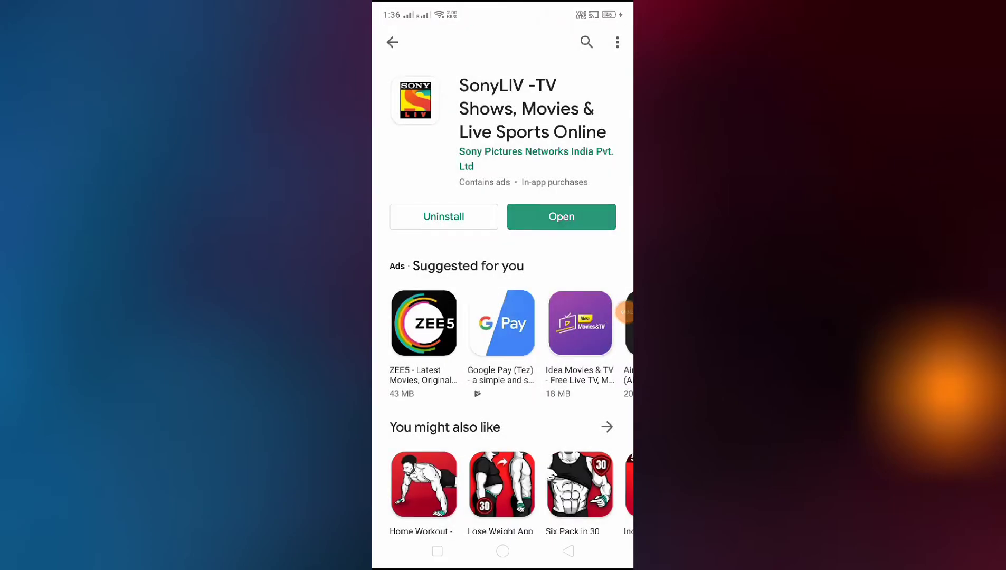
pyautogui.click(566, 223)
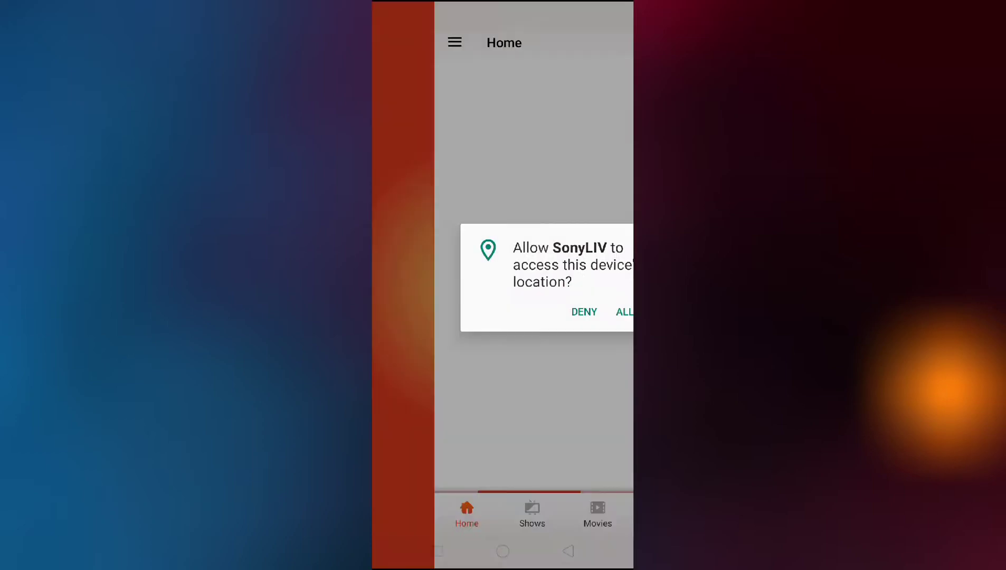
# Allow SonyLIV location access and choose English as the viewing language.
pyautogui.click(570, 312)
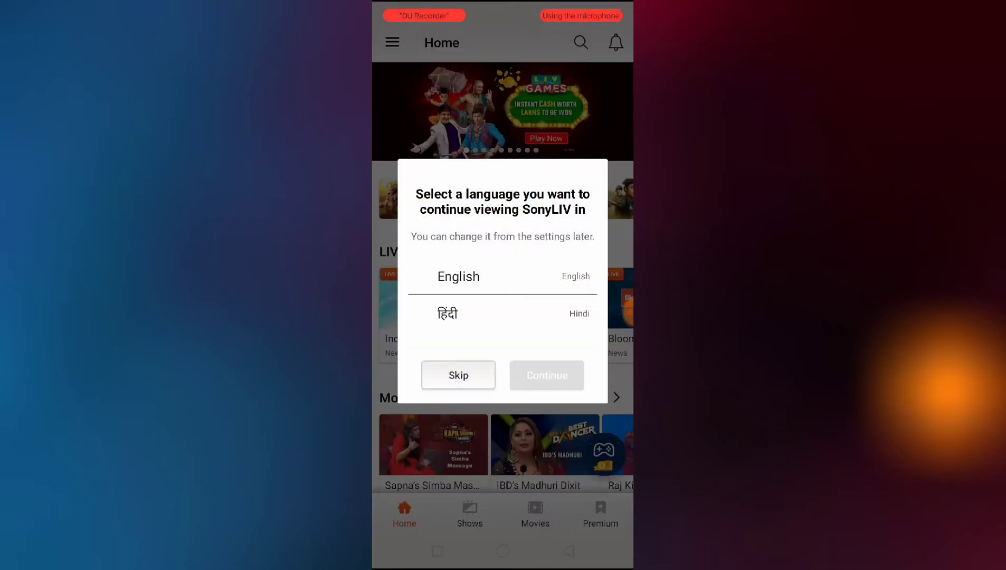
pyautogui.click(501, 275)
pyautogui.click(556, 372)
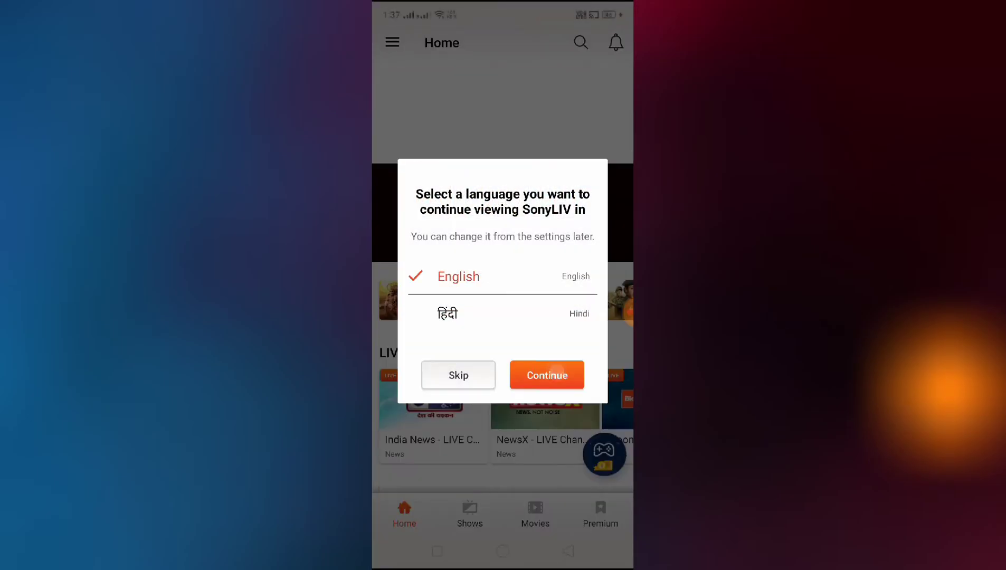
# Use the side menu's Sign In / Register entry to reach the mobile-number screen.
pyautogui.click(392, 43)
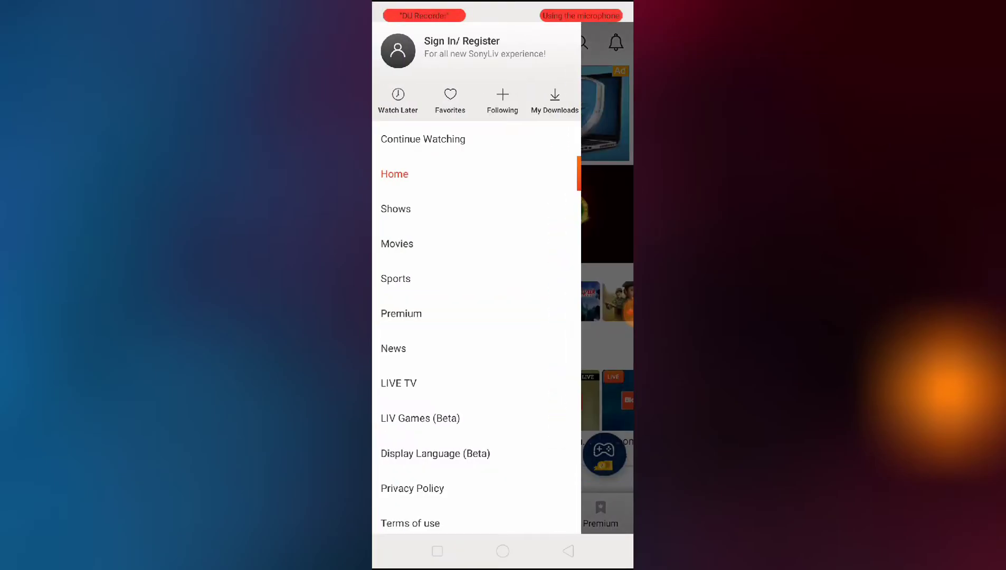
pyautogui.click(394, 174)
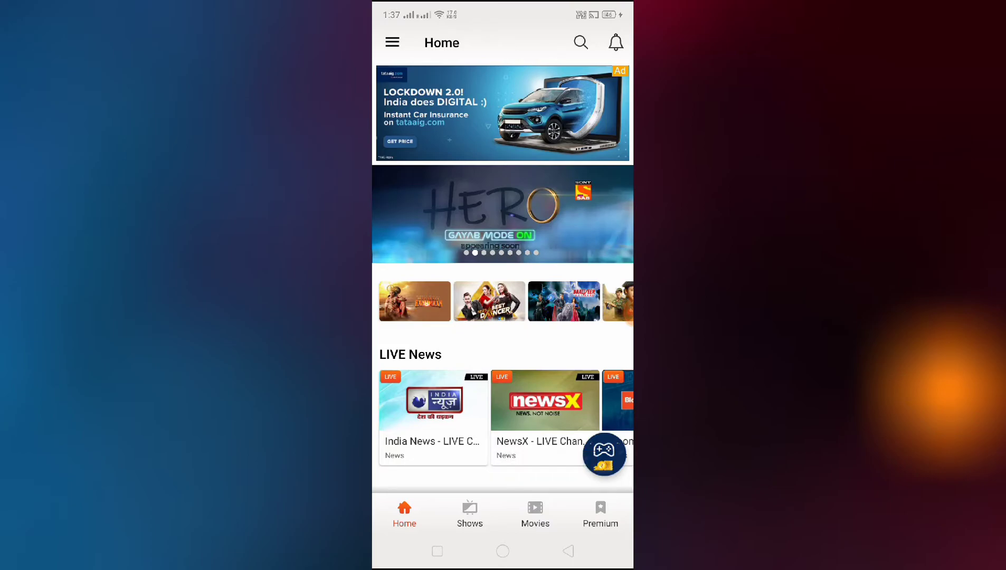
pyautogui.click(392, 42)
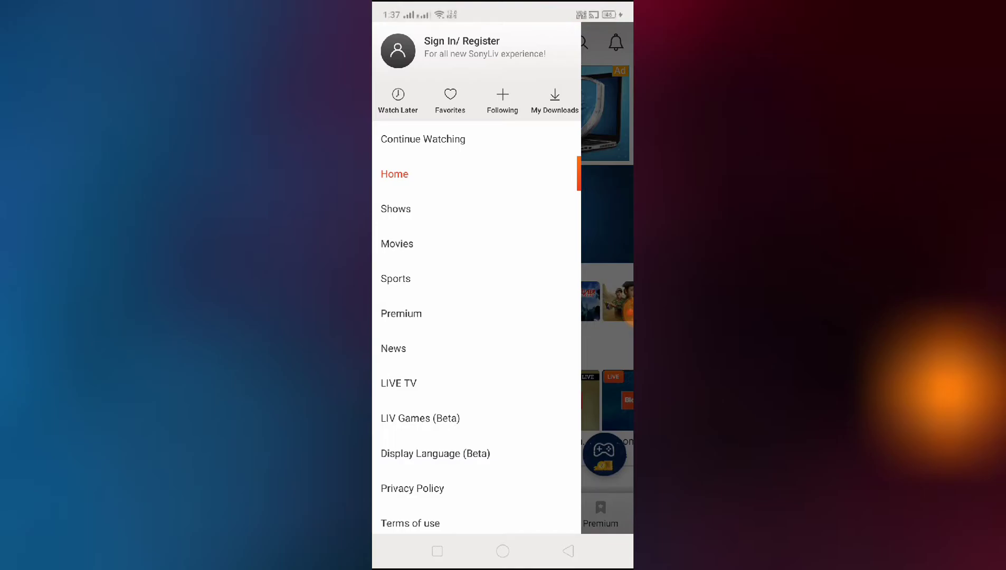
pyautogui.click(394, 174)
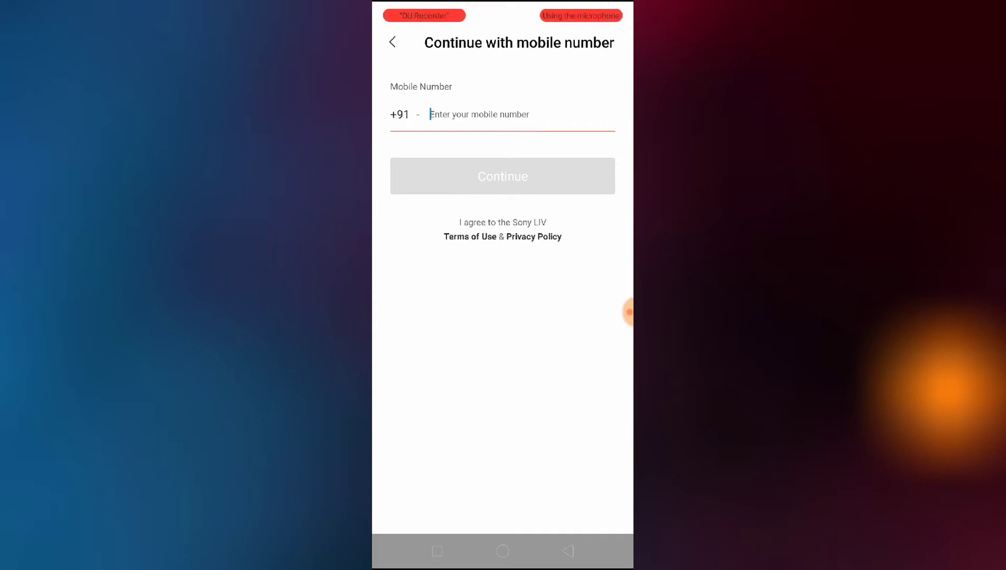
pyautogui.click(392, 42)
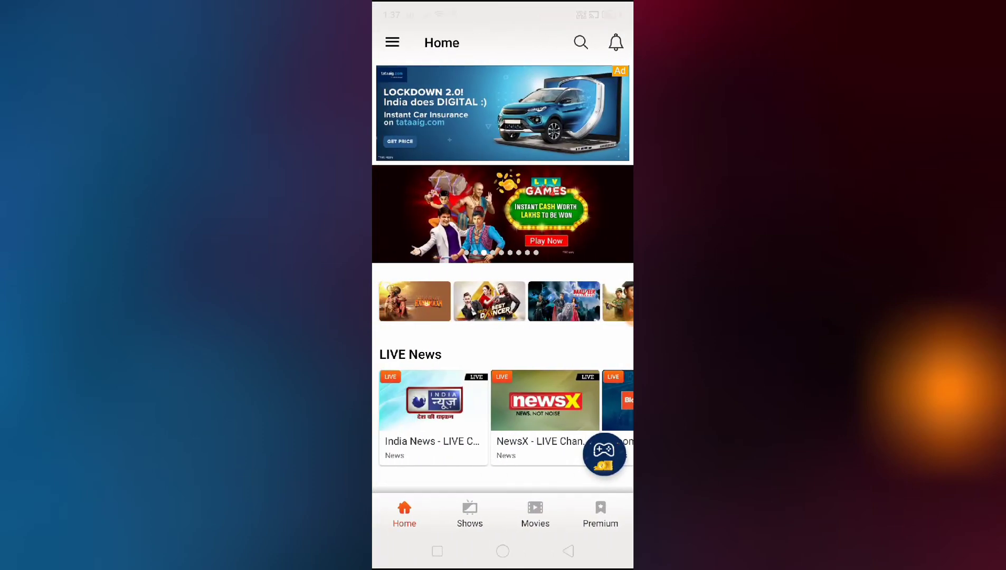
pyautogui.click(391, 40)
pyautogui.click(428, 44)
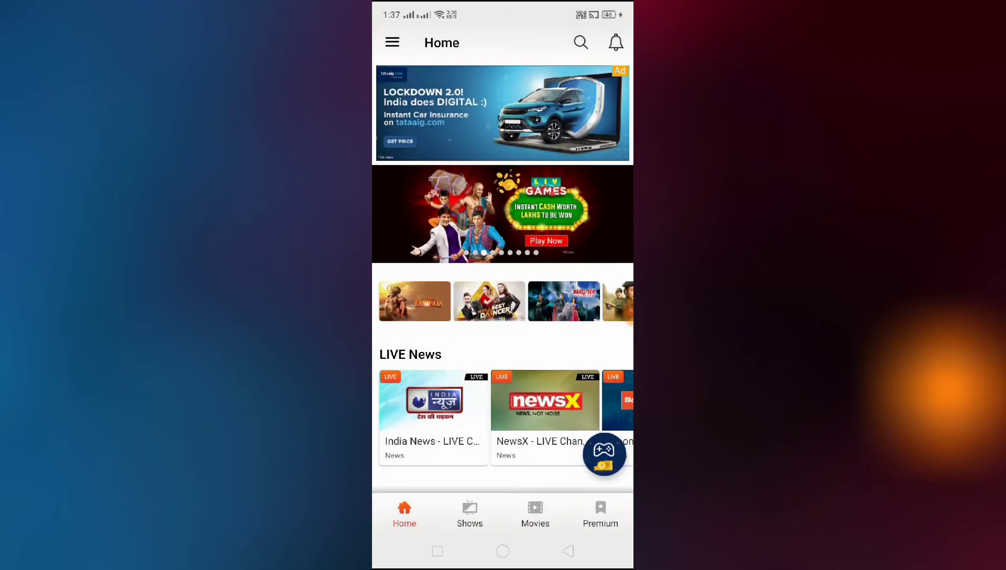
pyautogui.click(503, 161)
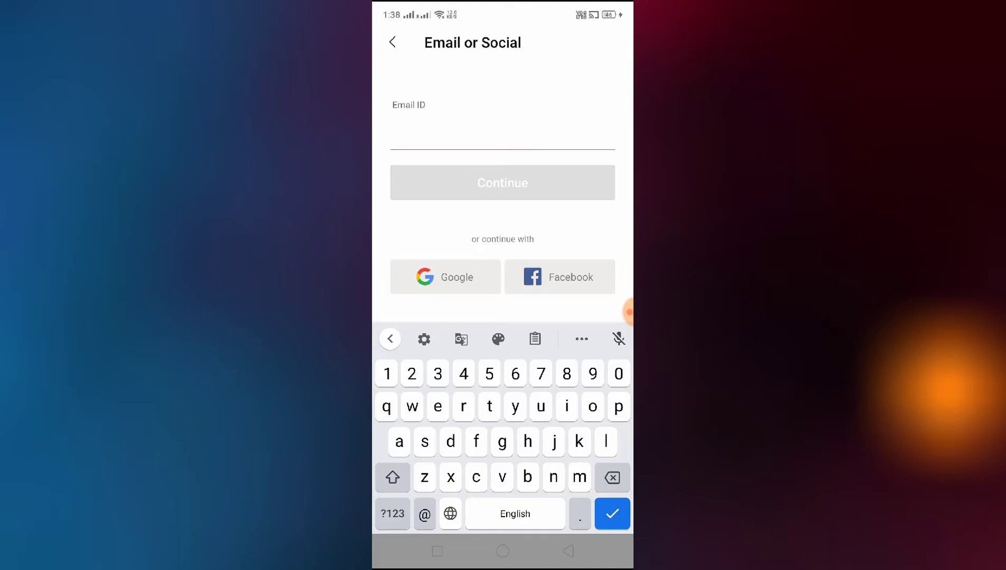
pyautogui.click(398, 41)
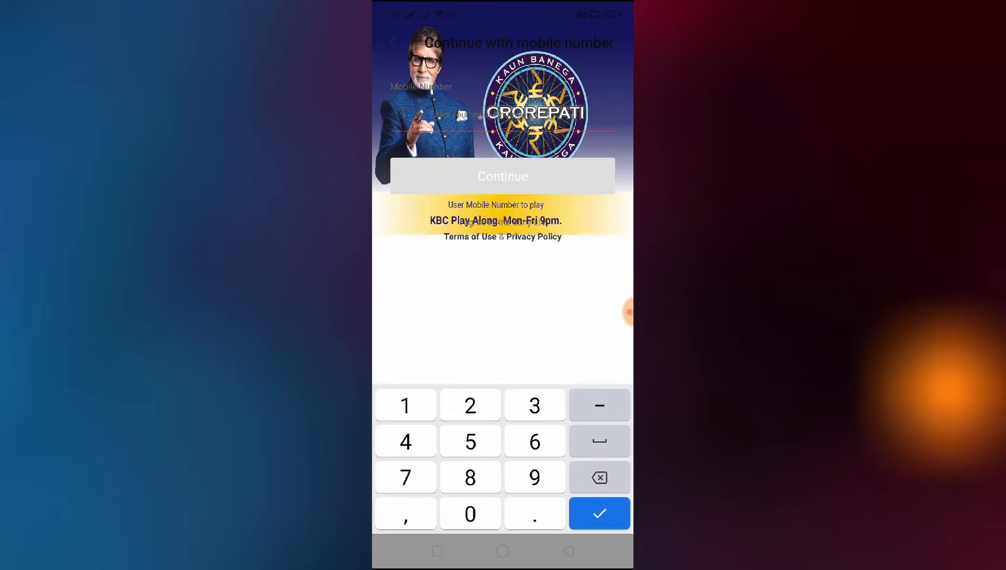
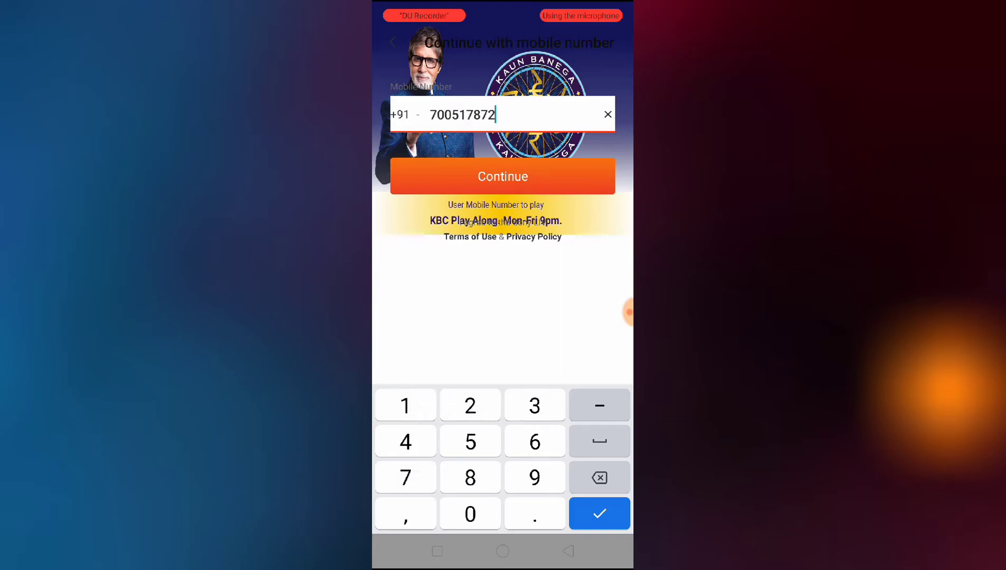
# Submit the mobile number, read the OTP from notifications, and verify the six-digit code.
pyautogui.press('Return')
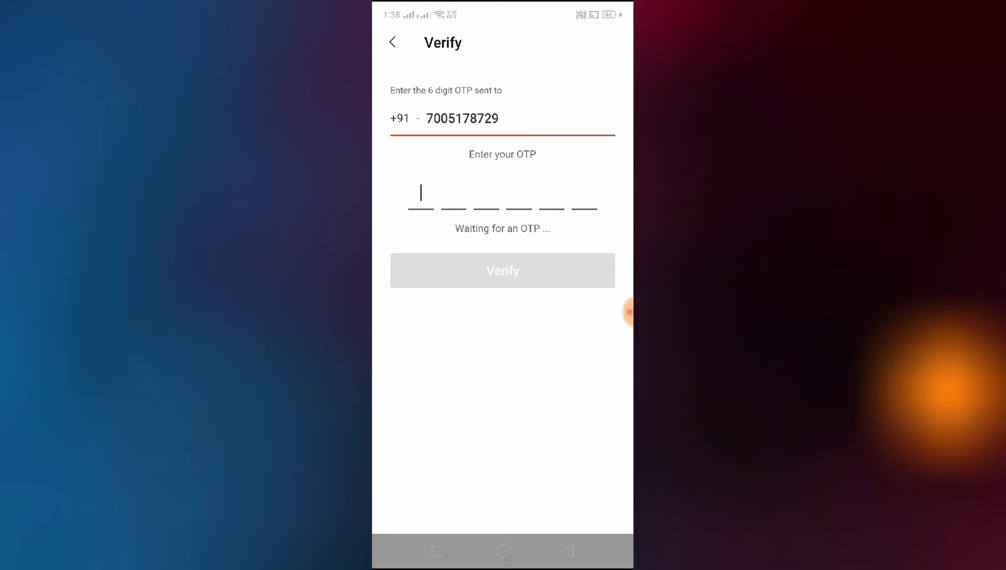
pyautogui.moveTo(571, 29)
pyautogui.mouseDown()
pyautogui.moveTo(542, 441)
pyautogui.moveTo(542, 251)
pyautogui.mouseUp()
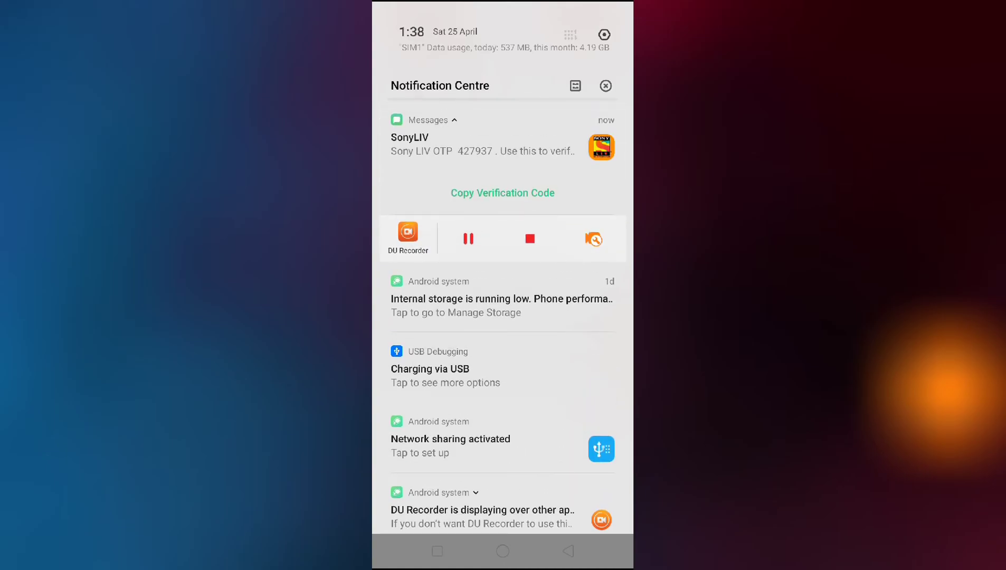
pyautogui.moveTo(504, 439); pyautogui.dragTo(503, 197)
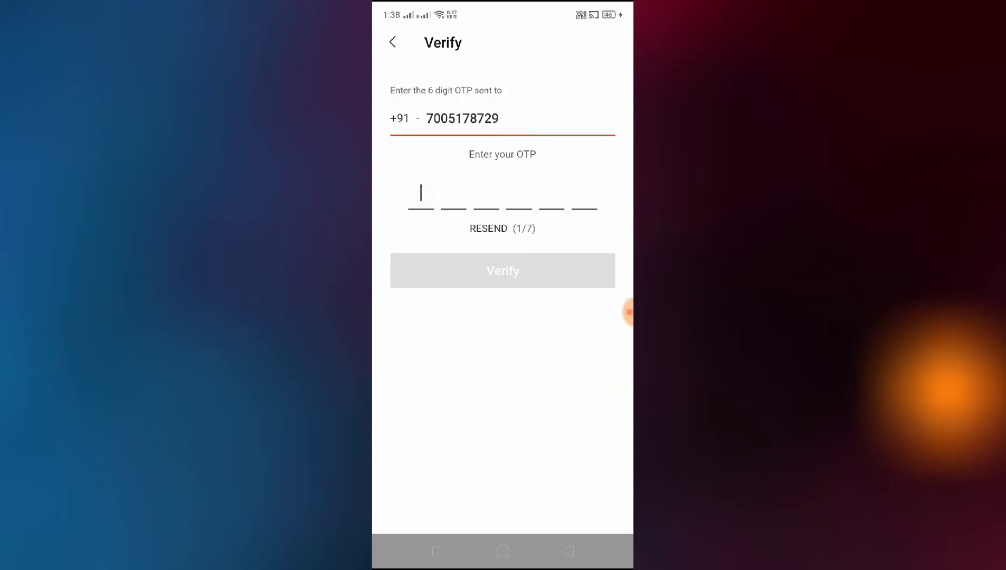
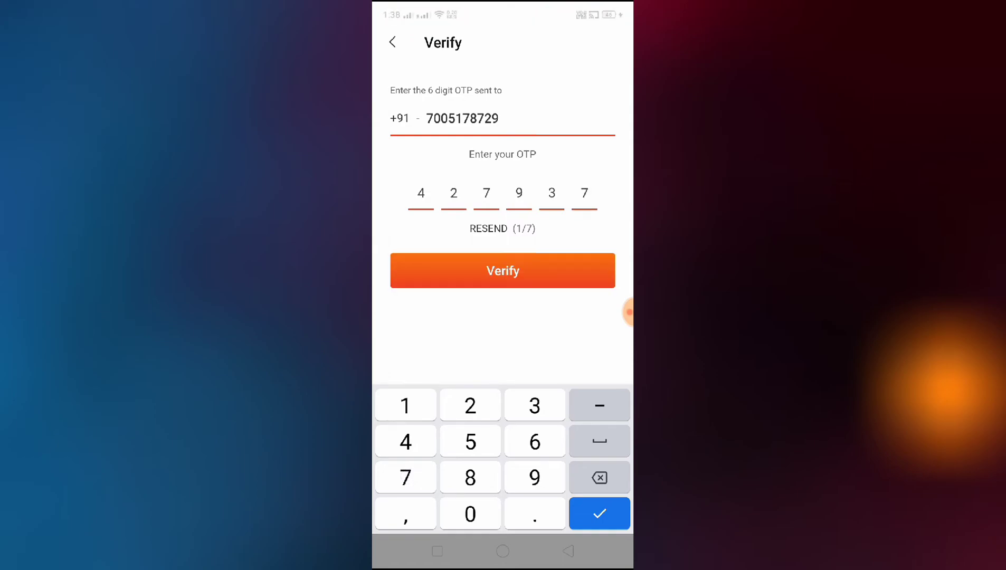
pyautogui.click(542, 274)
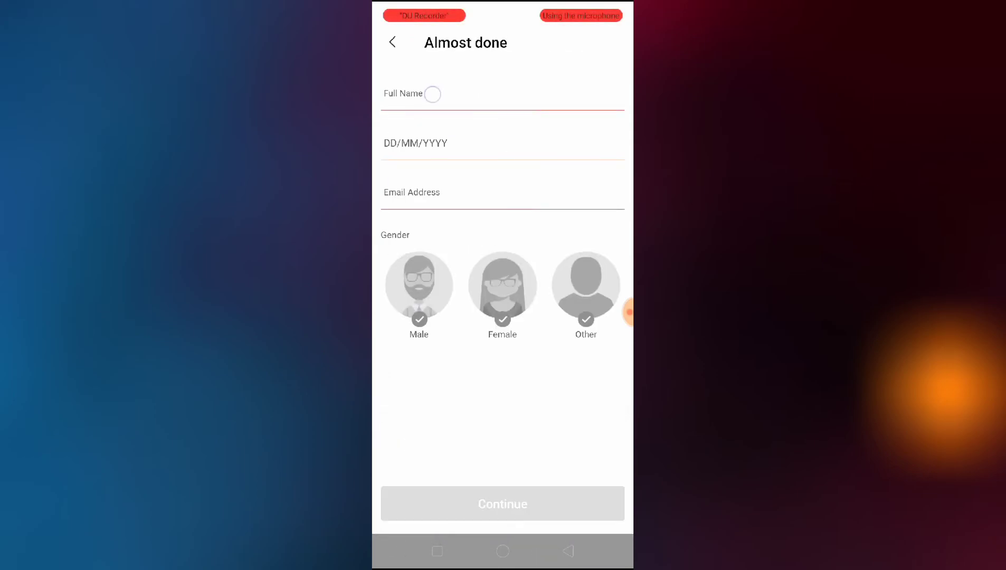
pyautogui.click(432, 93)
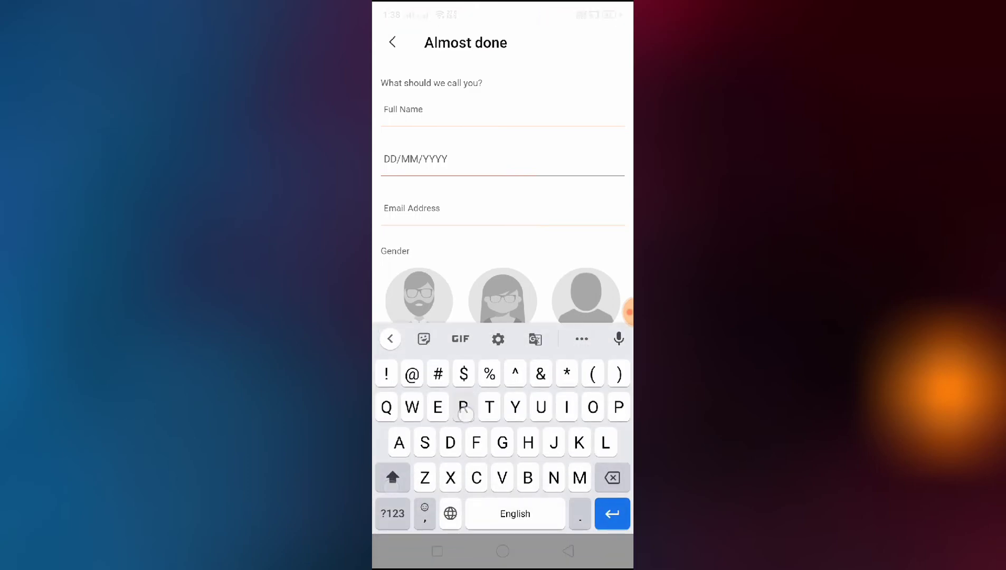
pyautogui.write('Raj')
pyautogui.click(440, 160)
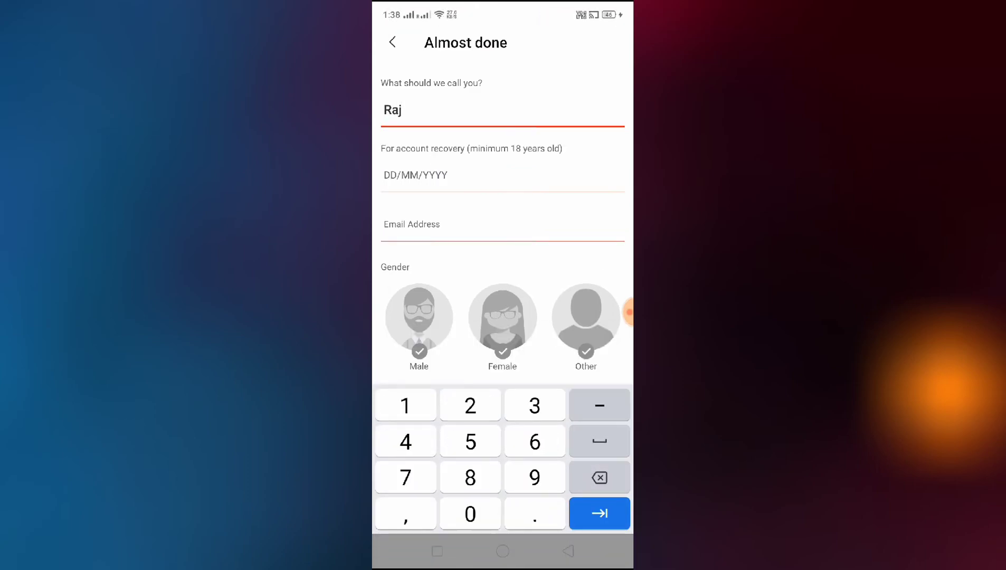
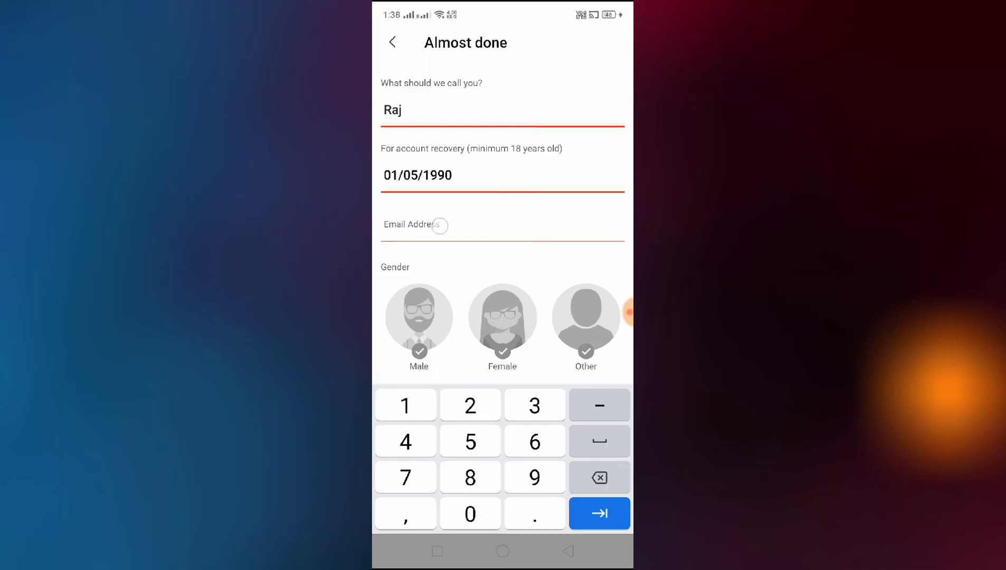
pyautogui.click(440, 225)
pyautogui.write('rc')
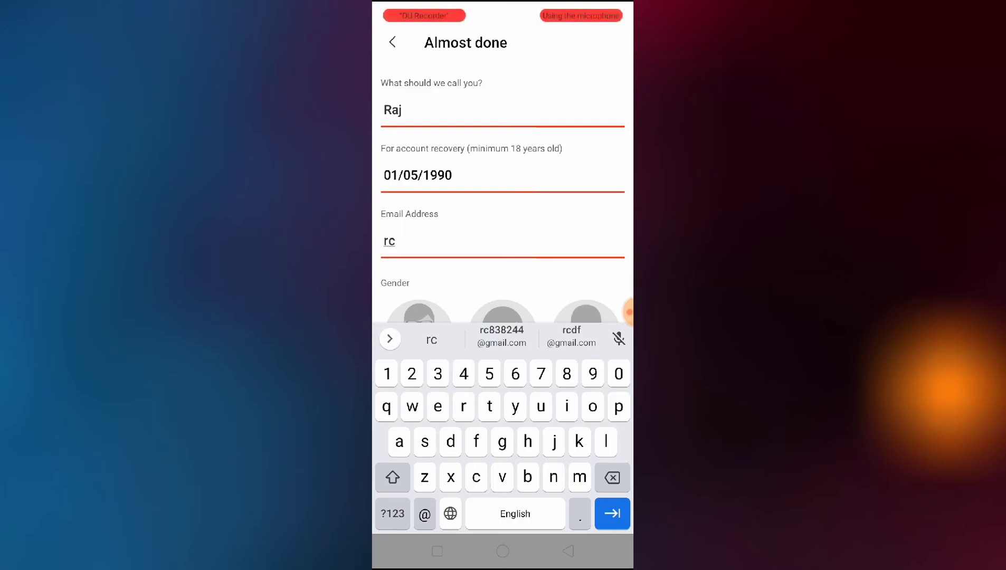
pyautogui.click(502, 336)
pyautogui.click(568, 550)
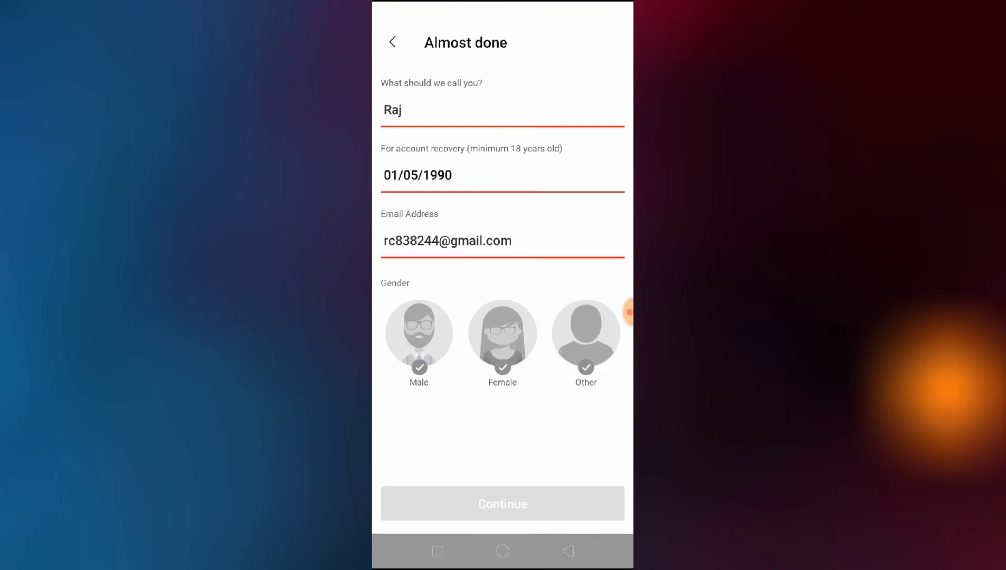
pyautogui.click(420, 334)
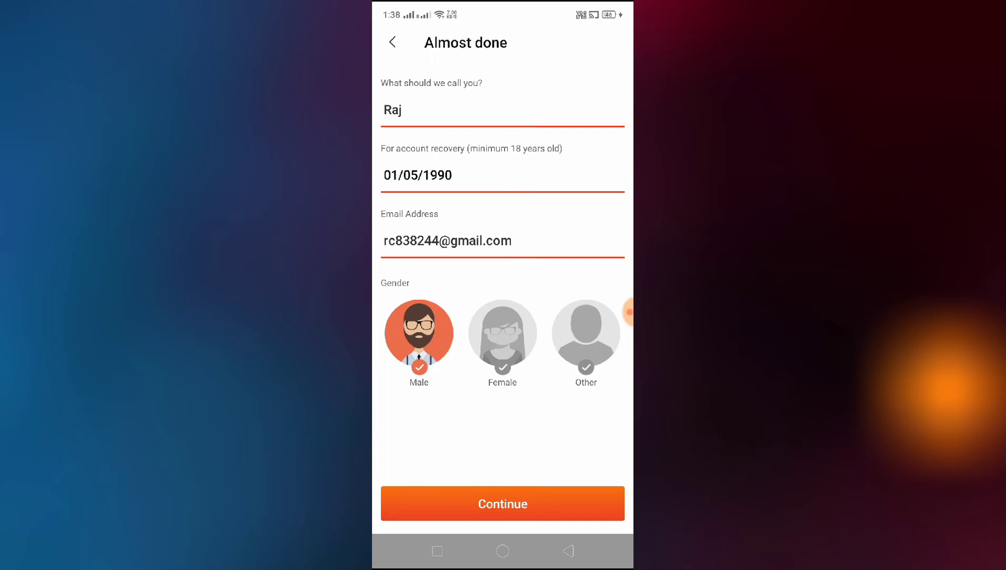
pyautogui.click(513, 506)
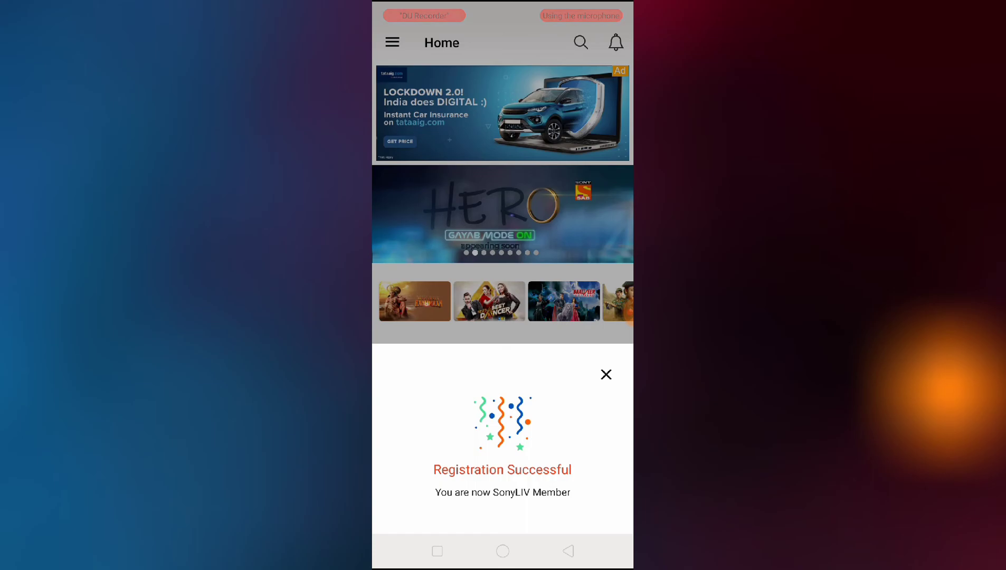
# Screenshot the Registration Successful popup, view the profile in the side menu, then go home.
pyautogui.press('Print')
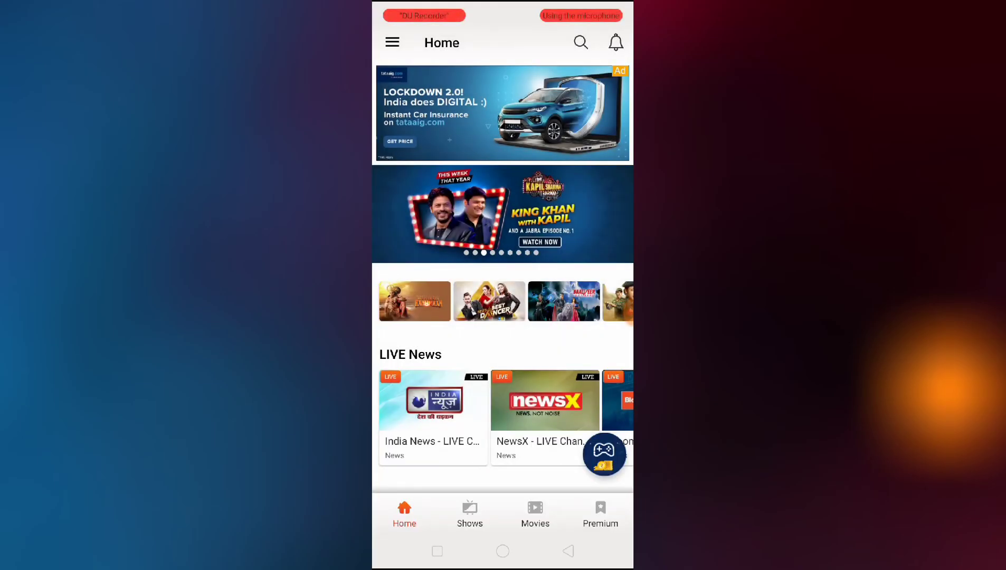
pyautogui.scroll(-5, 502, 314)
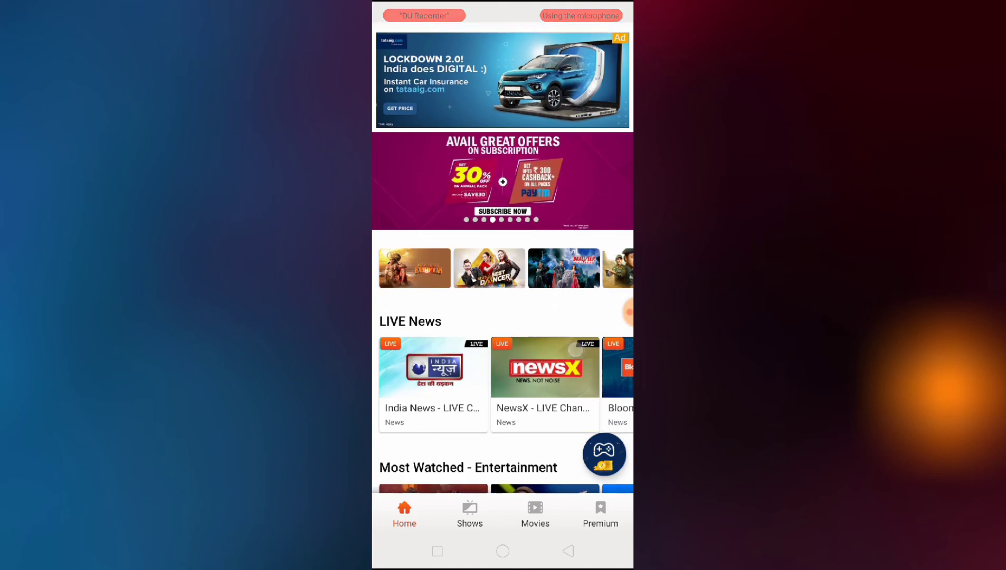
pyautogui.scroll(5, 503, 275)
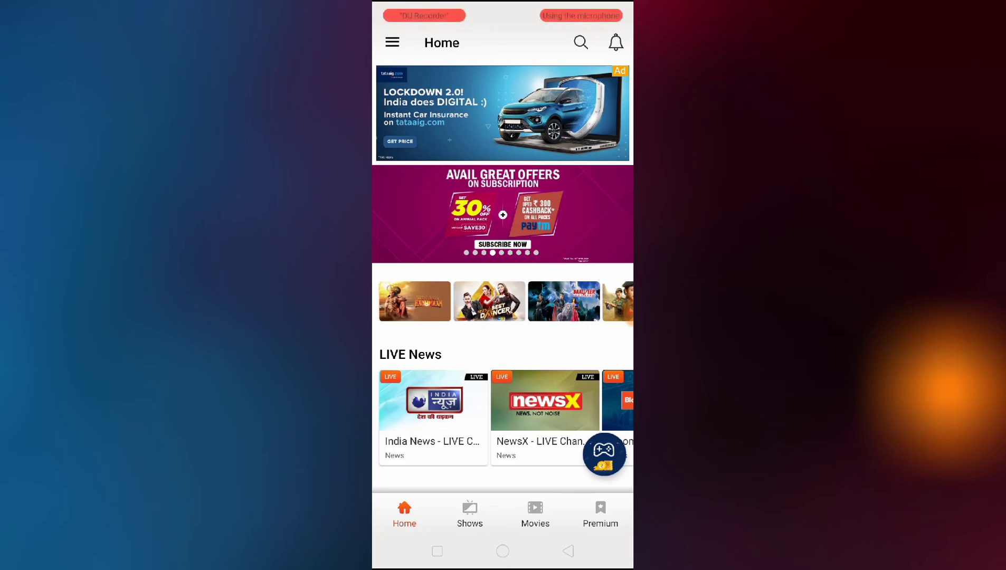
pyautogui.scroll(-6, 503, 314)
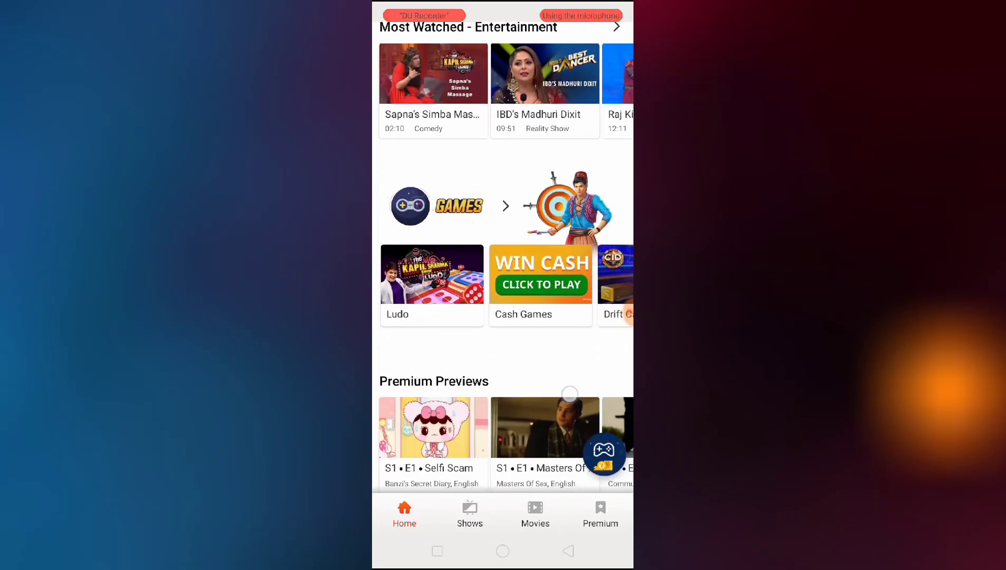
pyautogui.scroll(-3, 503, 314)
pyautogui.scroll(5, 503, 314)
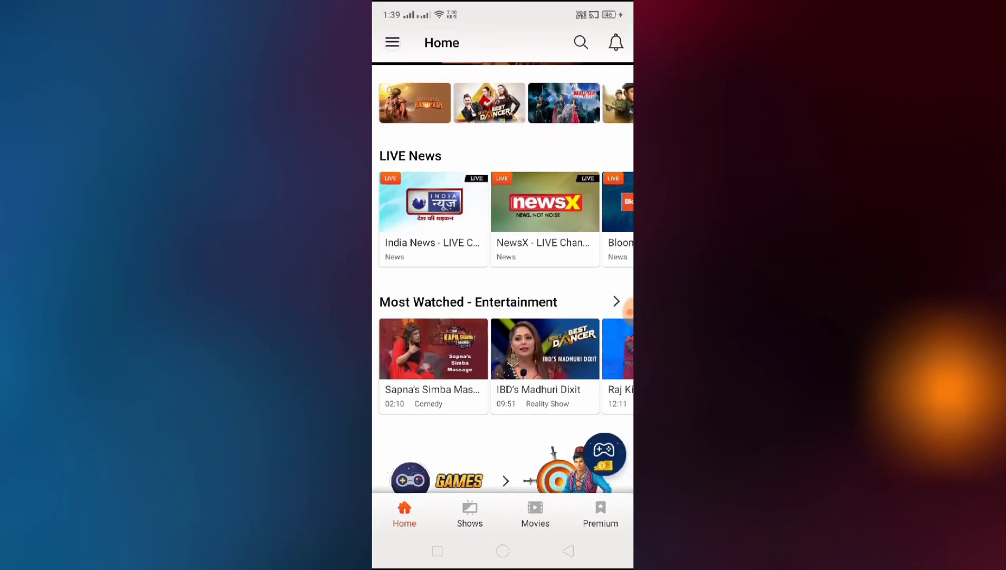
pyautogui.click(393, 42)
pyautogui.click(617, 312)
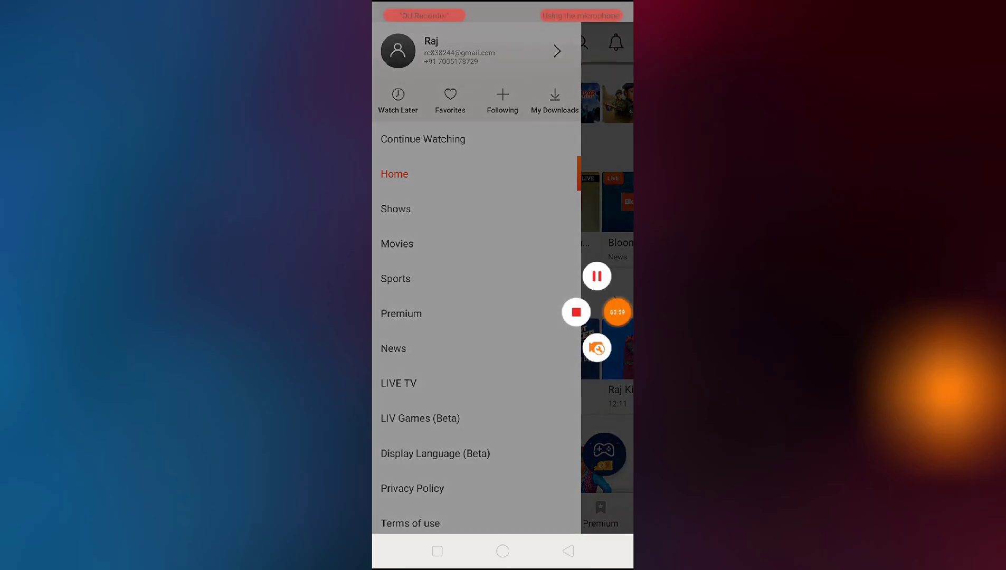
pyautogui.click(503, 551)
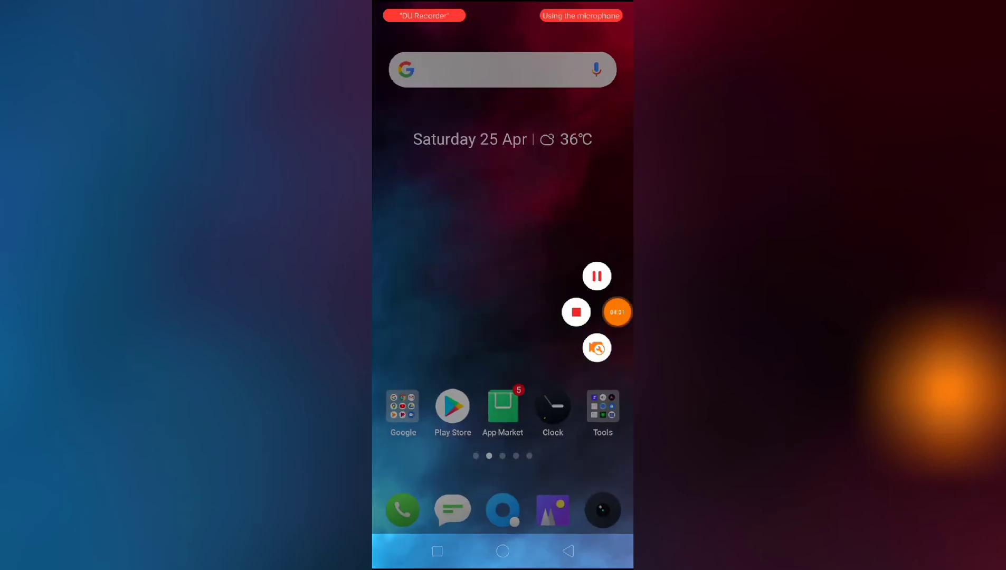